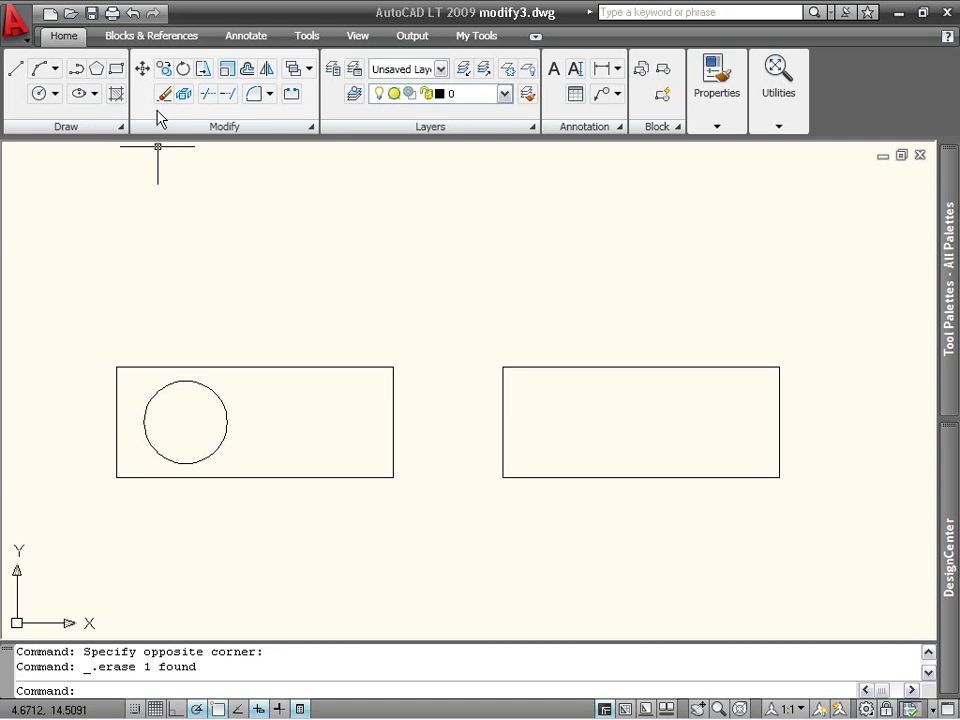
Start the Move command from the Home tab's Modify panel
{"action": "left_click", "coordinate": [142, 68]}
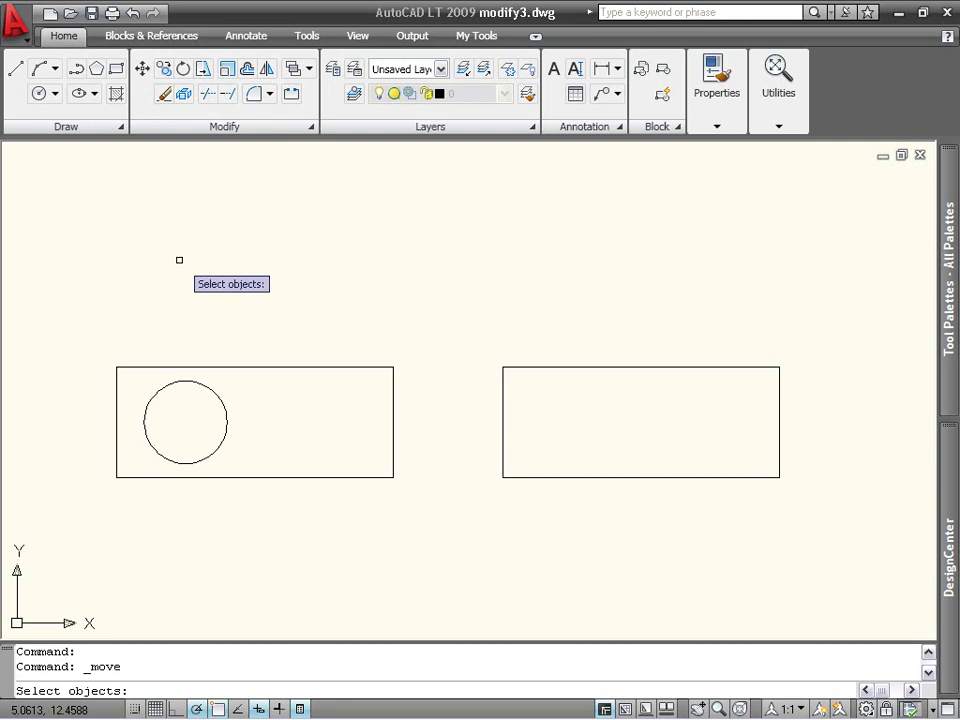
Move the circle 7 units right into the right rectangle, snapping top-left corner to top-left corner
{"action": "left_click", "coordinate": [176, 383]}
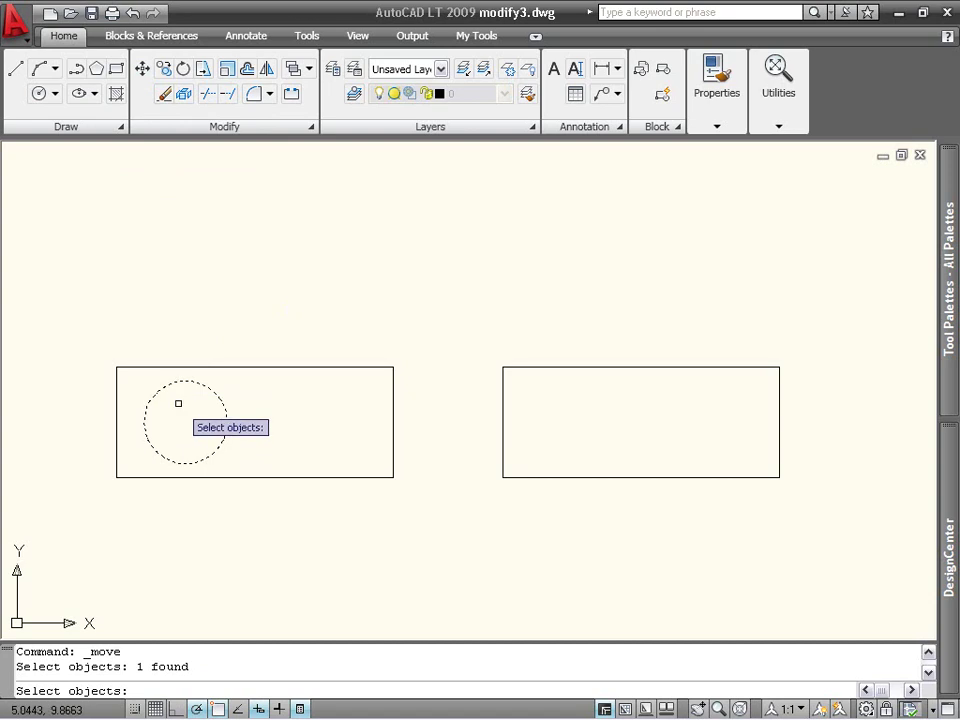
{"action": "key", "text": "Return"}
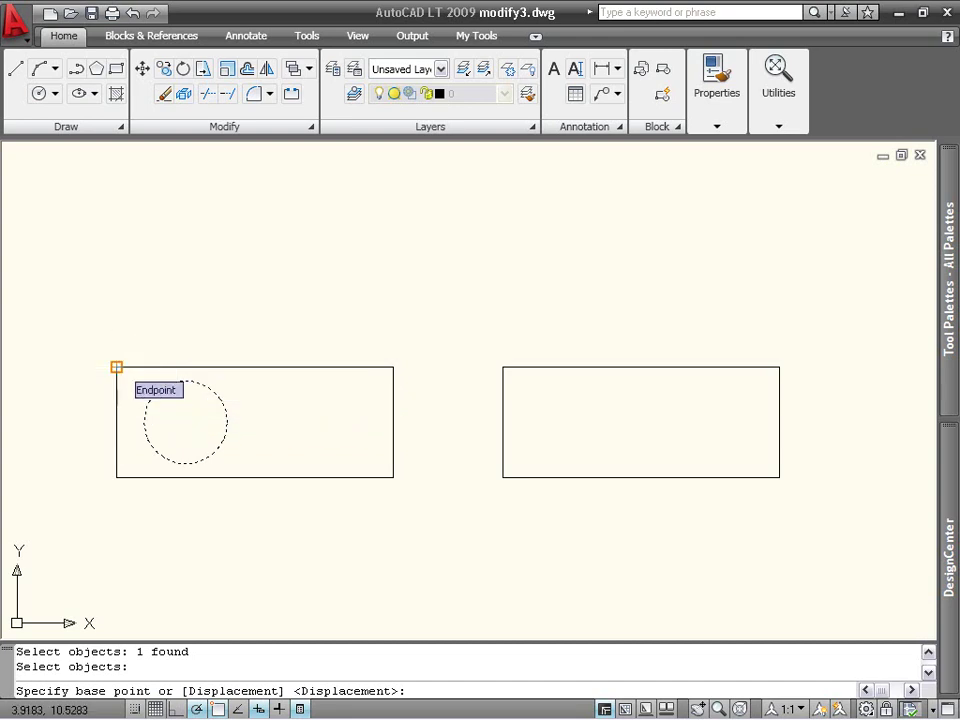
{"action": "left_click", "coordinate": [116, 367]}
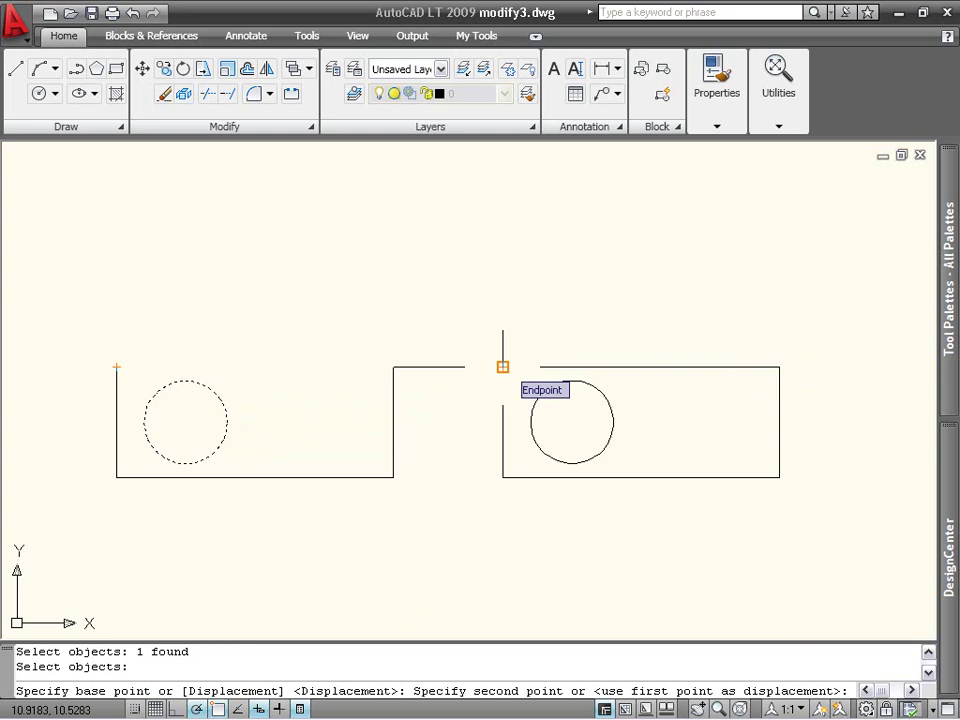
{"action": "left_click", "coordinate": [502, 367]}
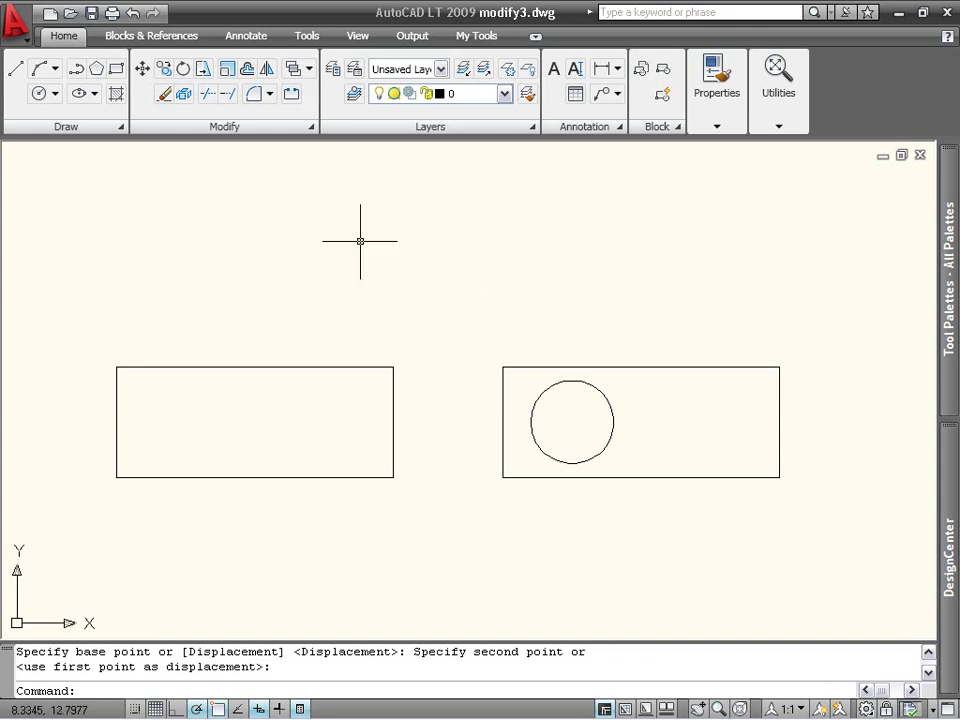
Move the circle 4 units straight up along polar 90°, above the right rectangle
{"action": "left_click", "coordinate": [145, 71]}
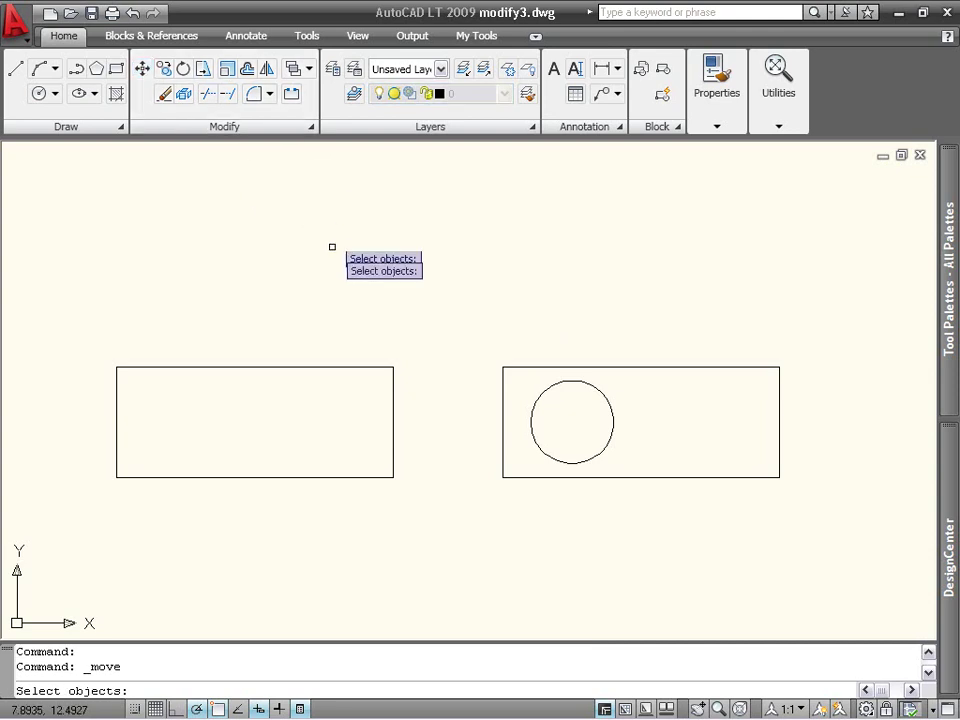
{"action": "left_click", "coordinate": [538, 397]}
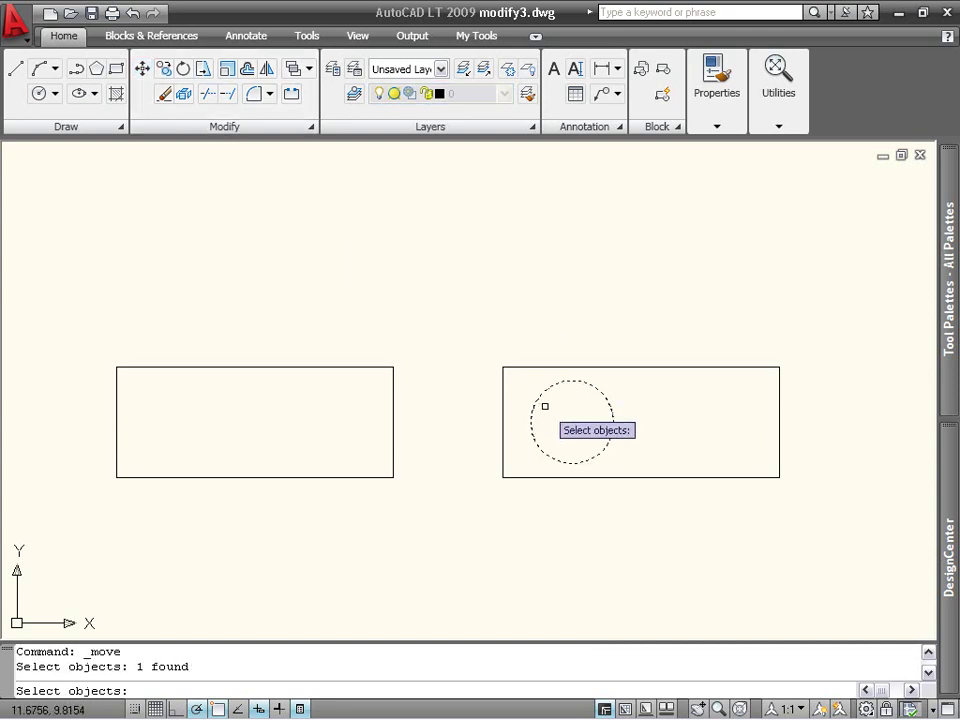
{"action": "key", "text": "Return"}
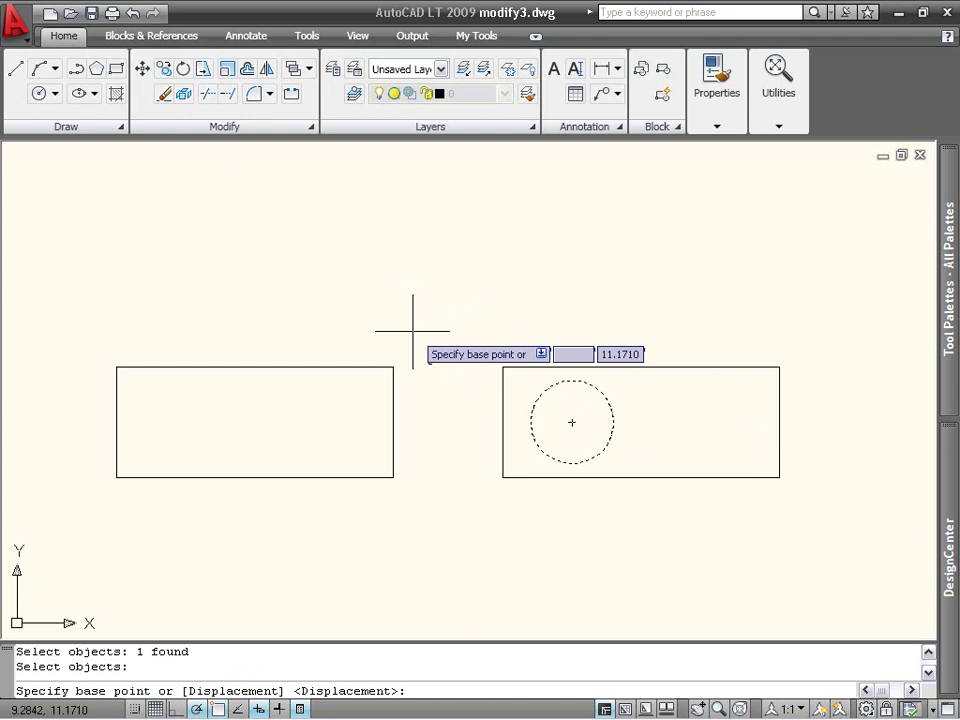
{"action": "left_click", "coordinate": [443, 538]}
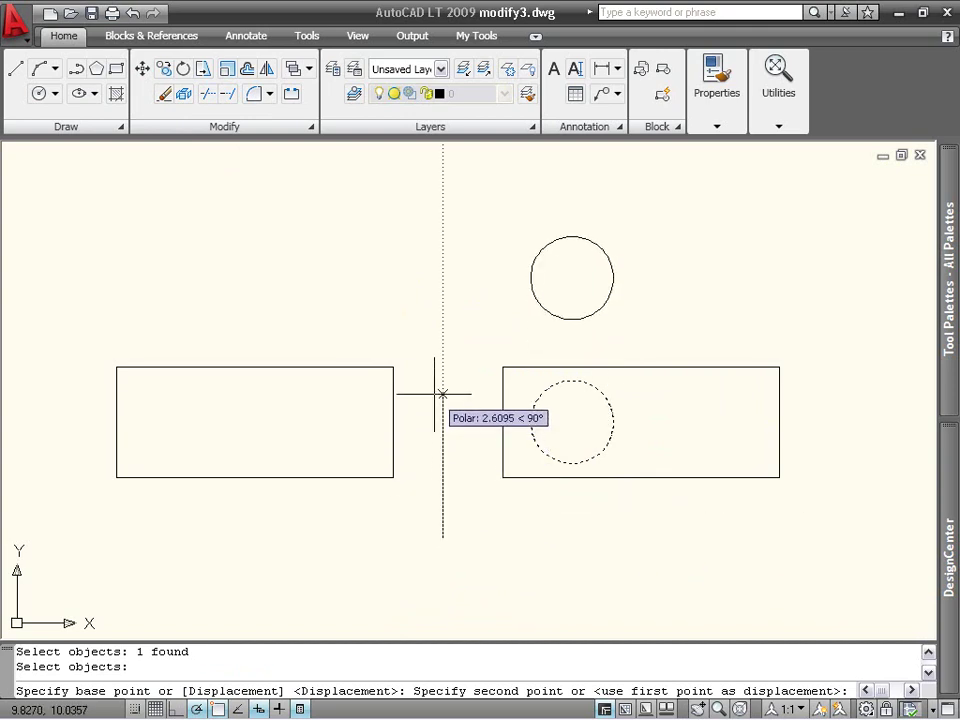
{"action": "type", "text": "4"}
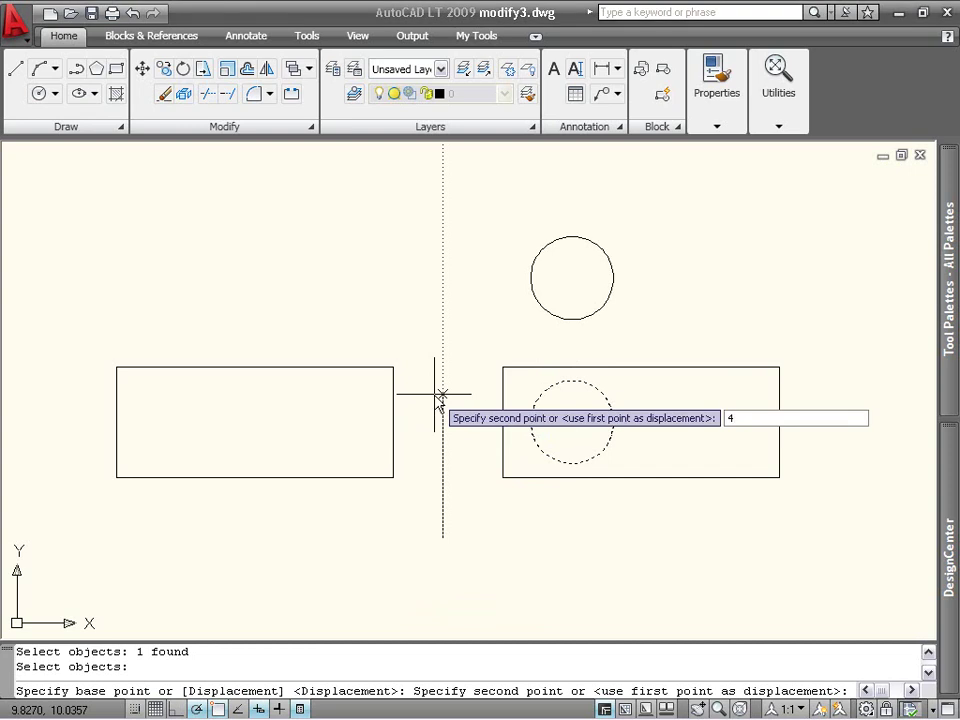
{"action": "key", "text": "Return"}
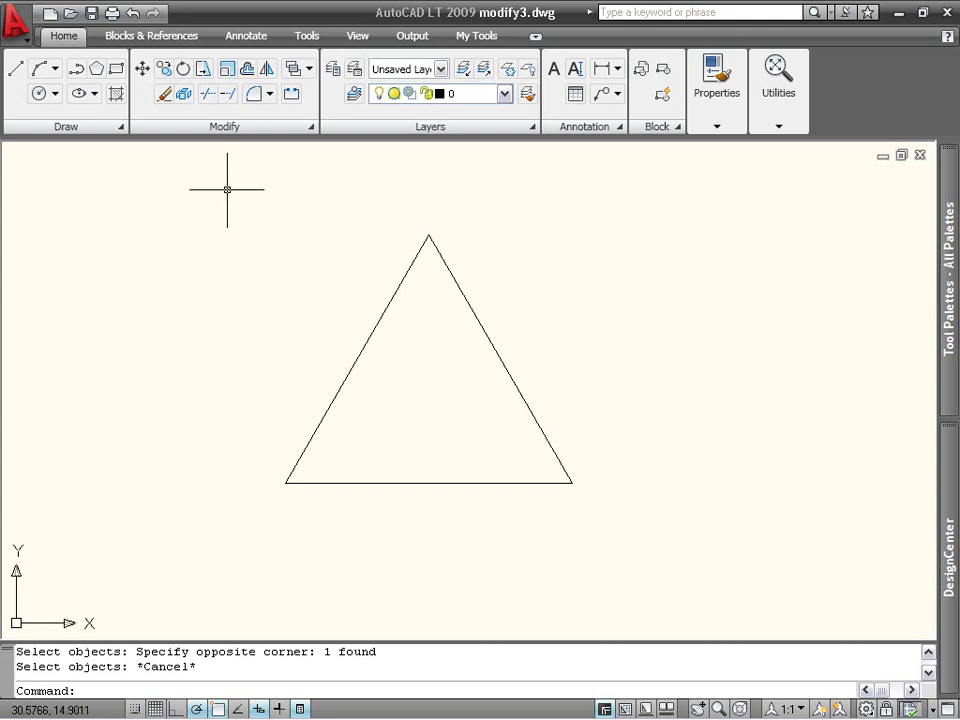
Rotate the triangle 30 degrees about its bottom-left corner
{"action": "left_click", "coordinate": [184, 70]}
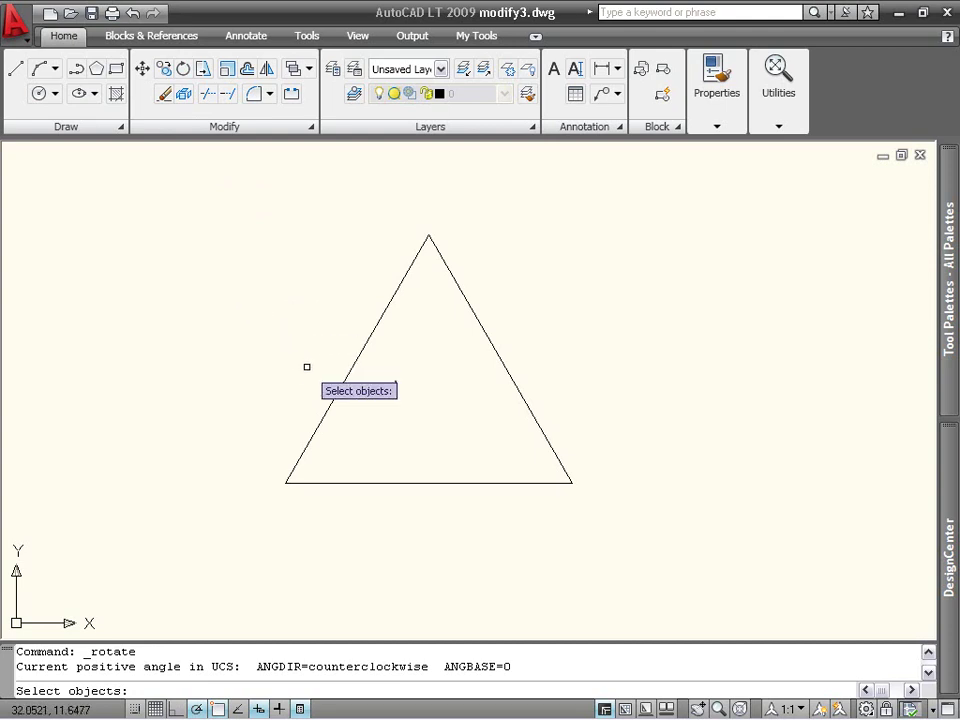
{"action": "left_click", "coordinate": [333, 391]}
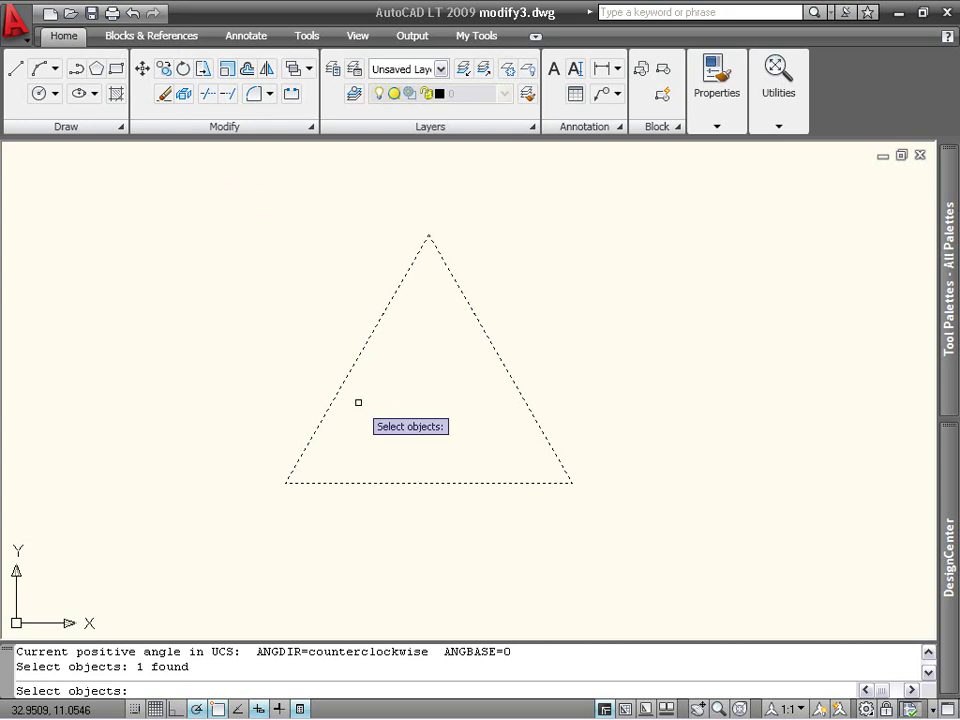
{"action": "key", "text": "Return"}
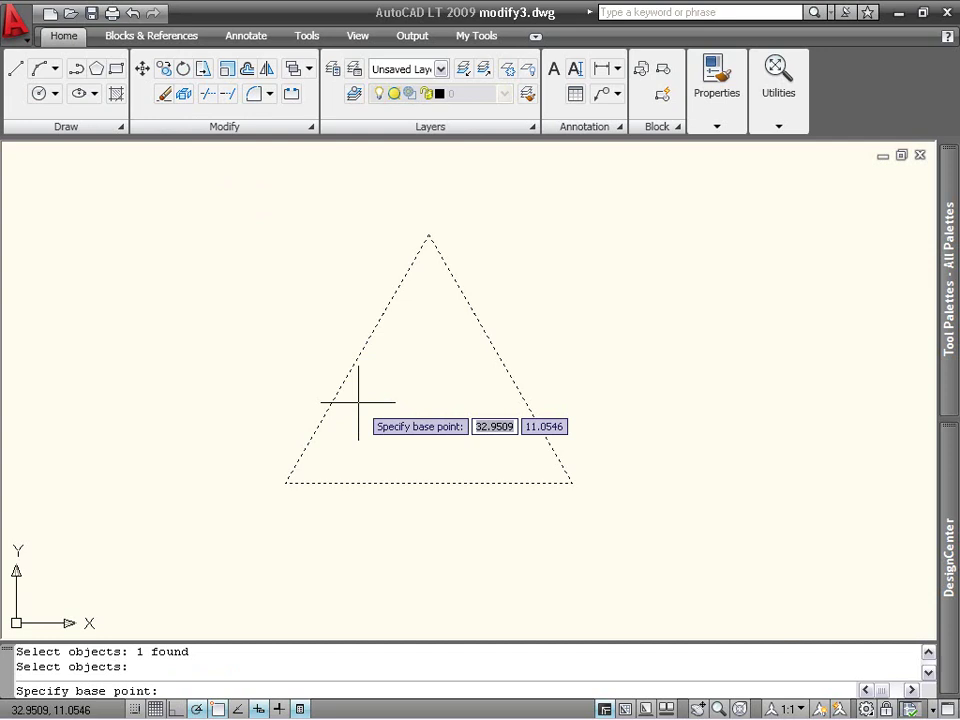
{"action": "left_click", "coordinate": [285, 483]}
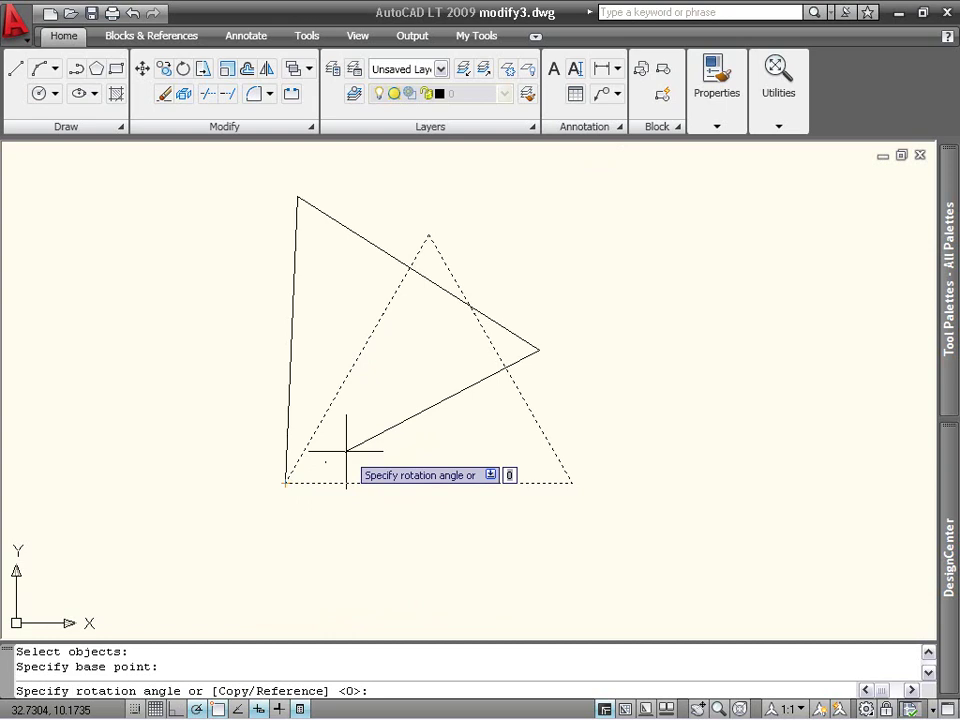
{"action": "type", "text": "30"}
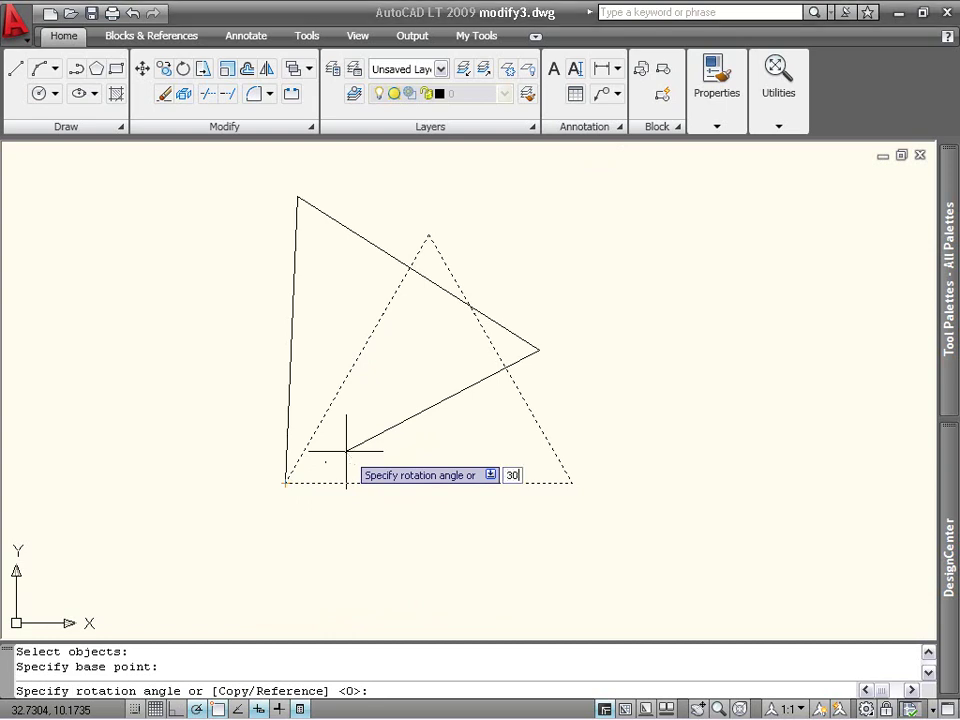
{"action": "key", "text": "Return"}
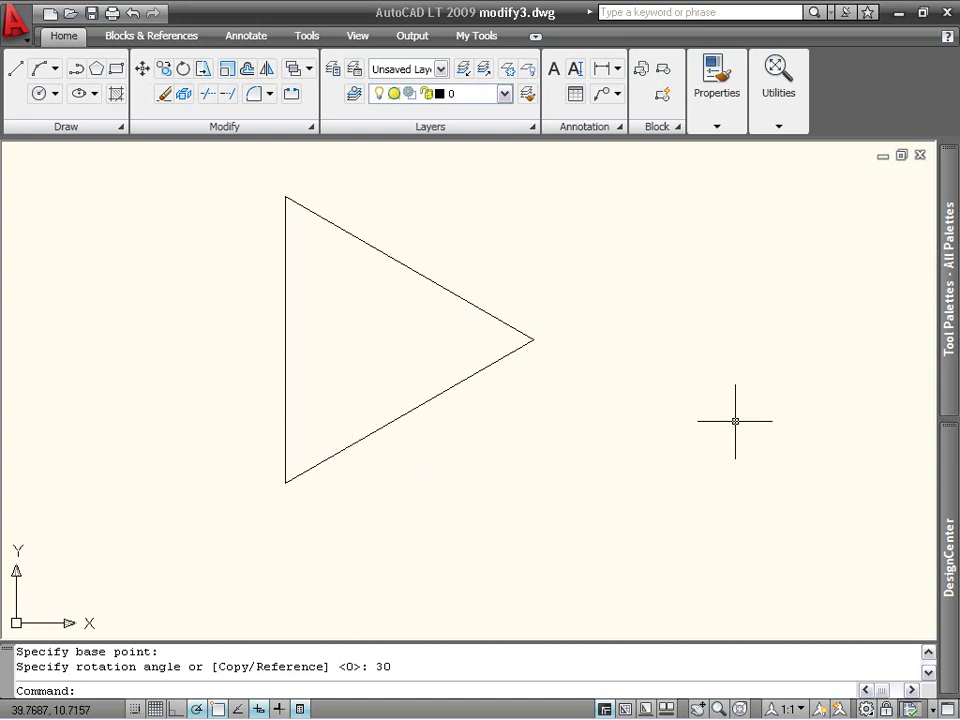
Level the tilted rectangle by rotating it about its lower-left corner, referencing its bottom edge to 0°
{"action": "mouse_move", "coordinate": [735, 421]}
{"action": "middle_mouse_down"}
{"action": "mouse_move", "coordinate": [450, 414]}
{"action": "mouse_move", "coordinate": [90, 426]}
{"action": "mouse_move", "coordinate": [3, 450]}
{"action": "middle_mouse_up"}
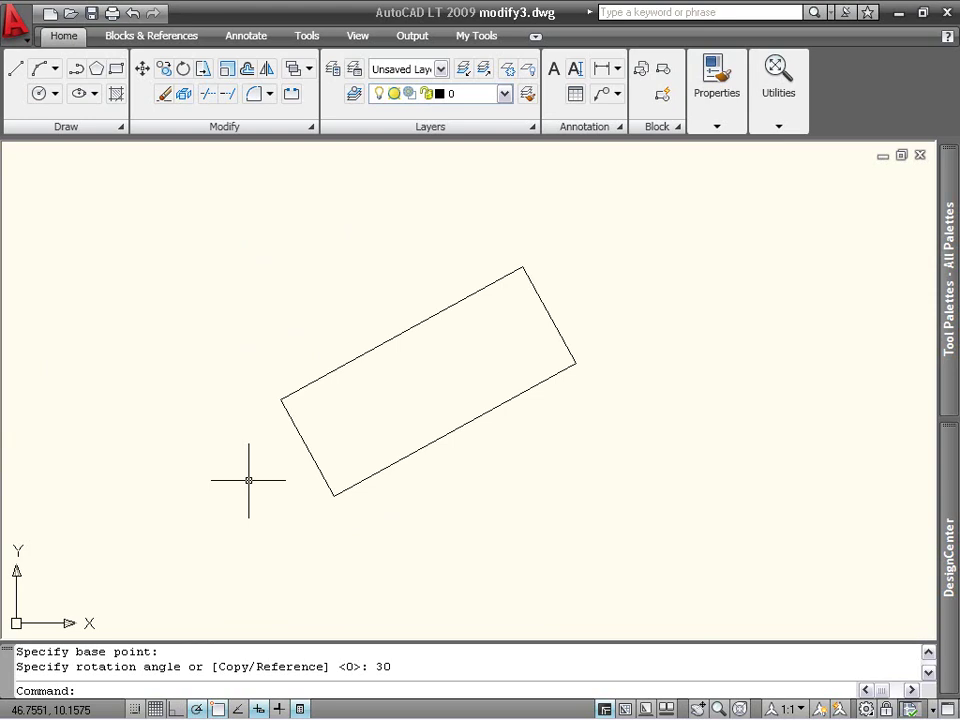
{"action": "left_click", "coordinate": [183, 68]}
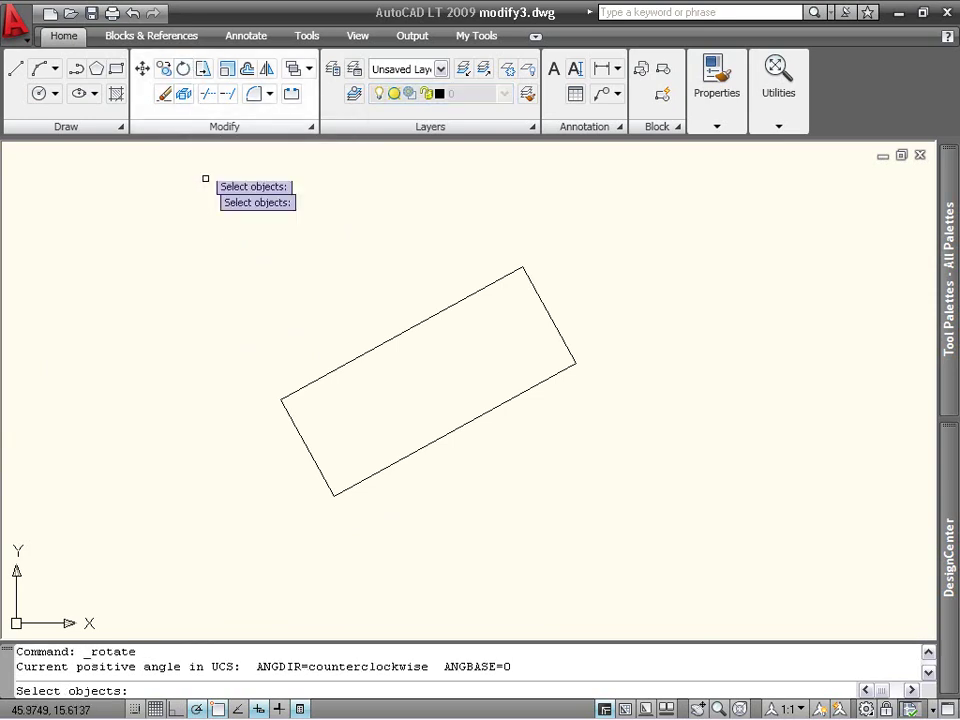
{"action": "left_click", "coordinate": [309, 382]}
{"action": "key", "text": "Return"}
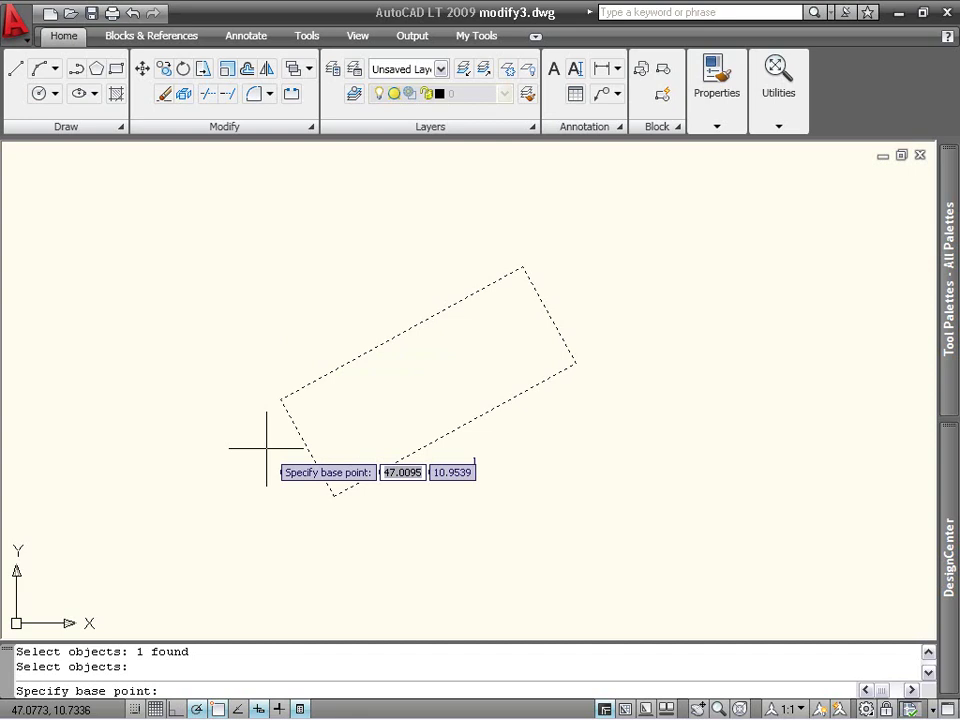
{"action": "left_click", "coordinate": [334, 495]}
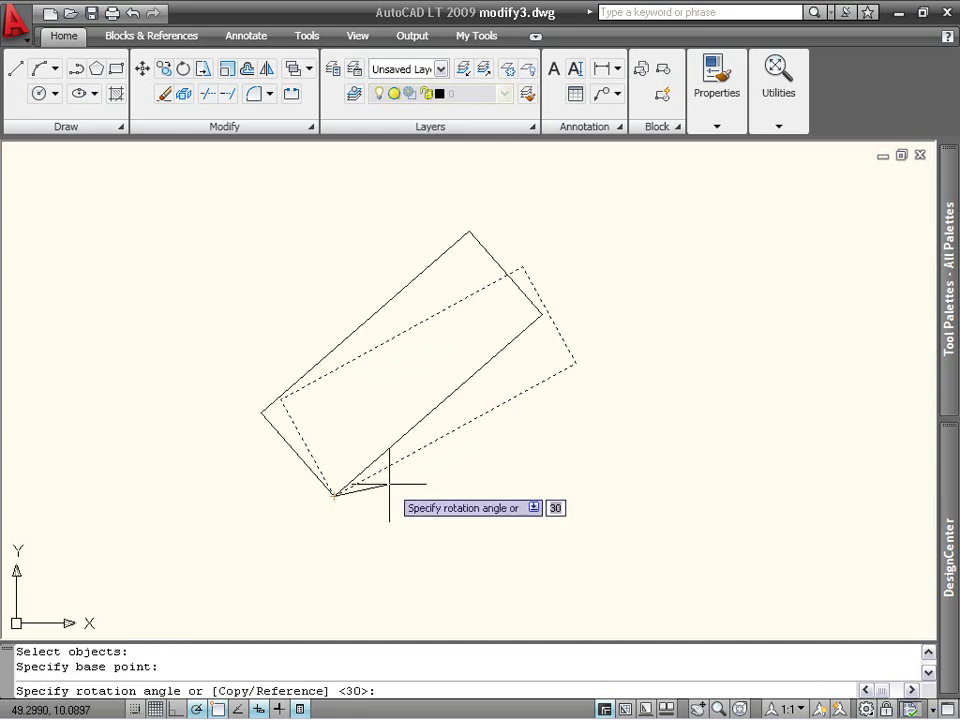
{"action": "key", "text": "Down"}
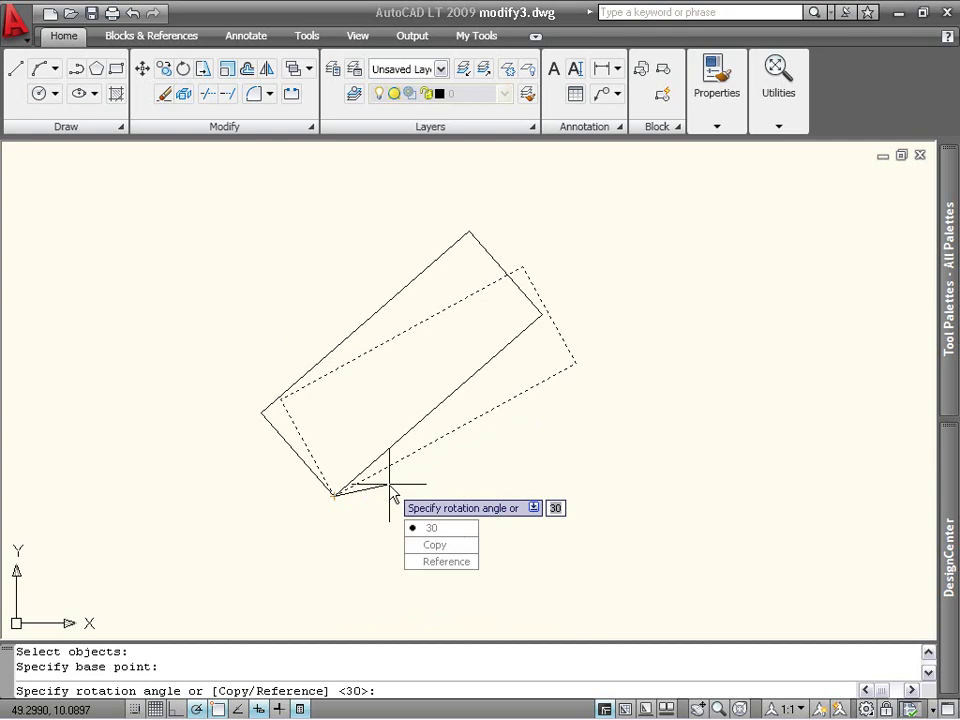
{"action": "left_click", "coordinate": [432, 562]}
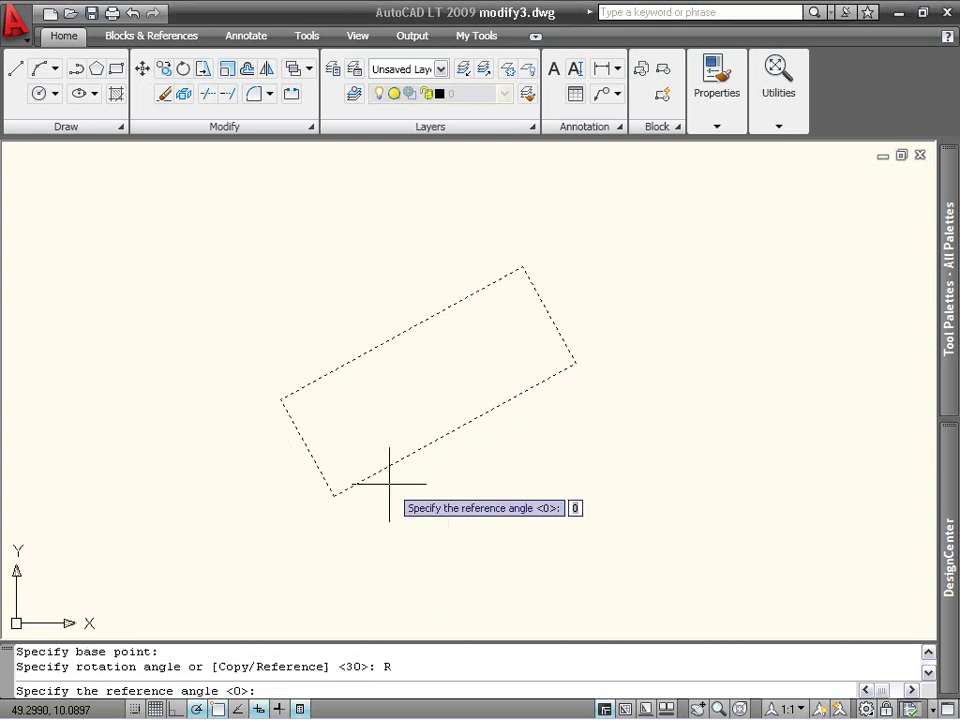
{"action": "left_click", "coordinate": [333, 495]}
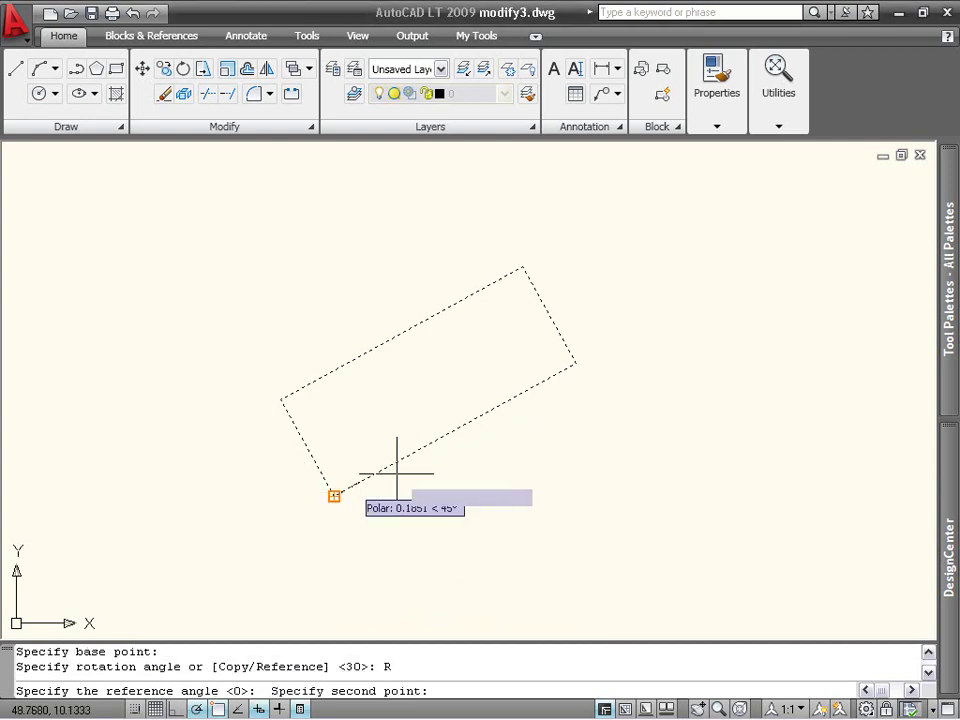
{"action": "left_click", "coordinate": [575, 363]}
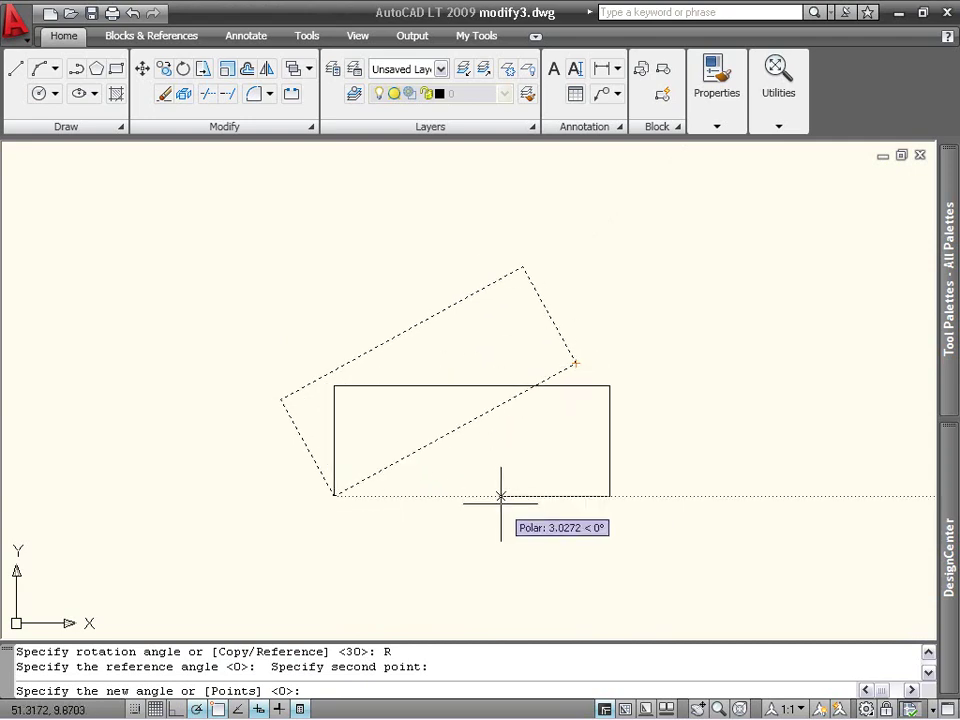
{"action": "left_click", "coordinate": [501, 496]}
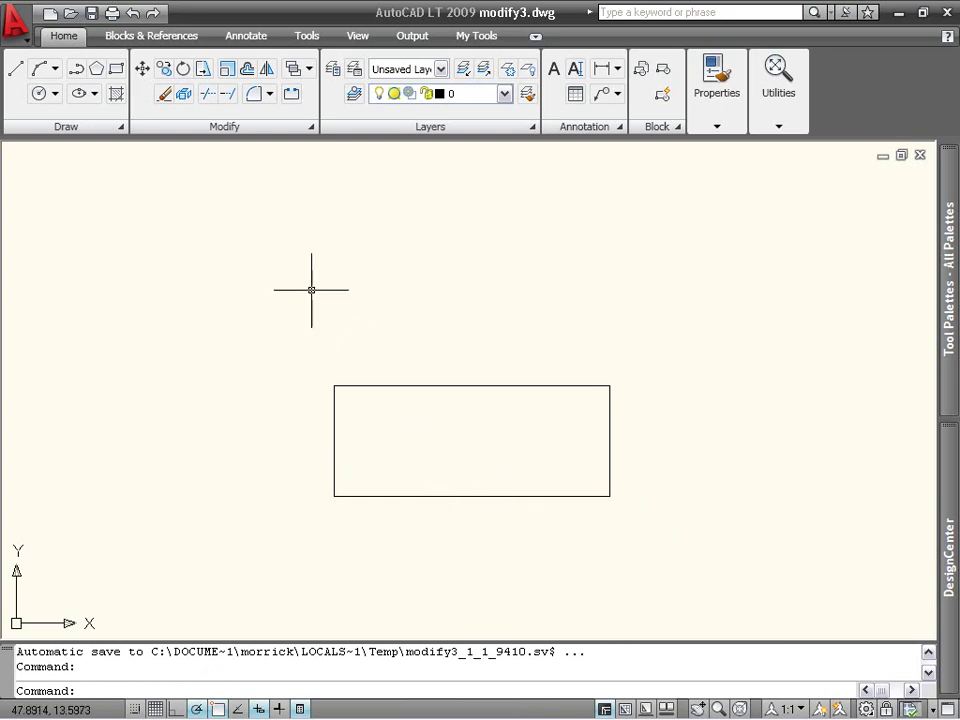
Add a 90° rotated copy of the rectangle pivoting on its lower-left corner, forming an L
{"action": "left_click", "coordinate": [185, 70]}
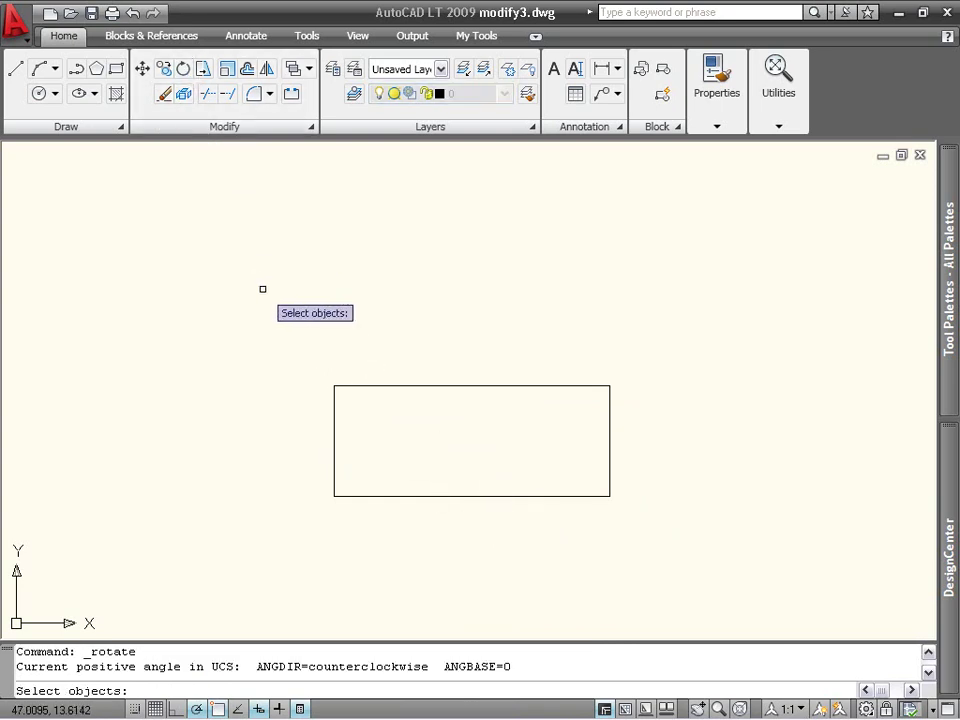
{"action": "left_click", "coordinate": [333, 422]}
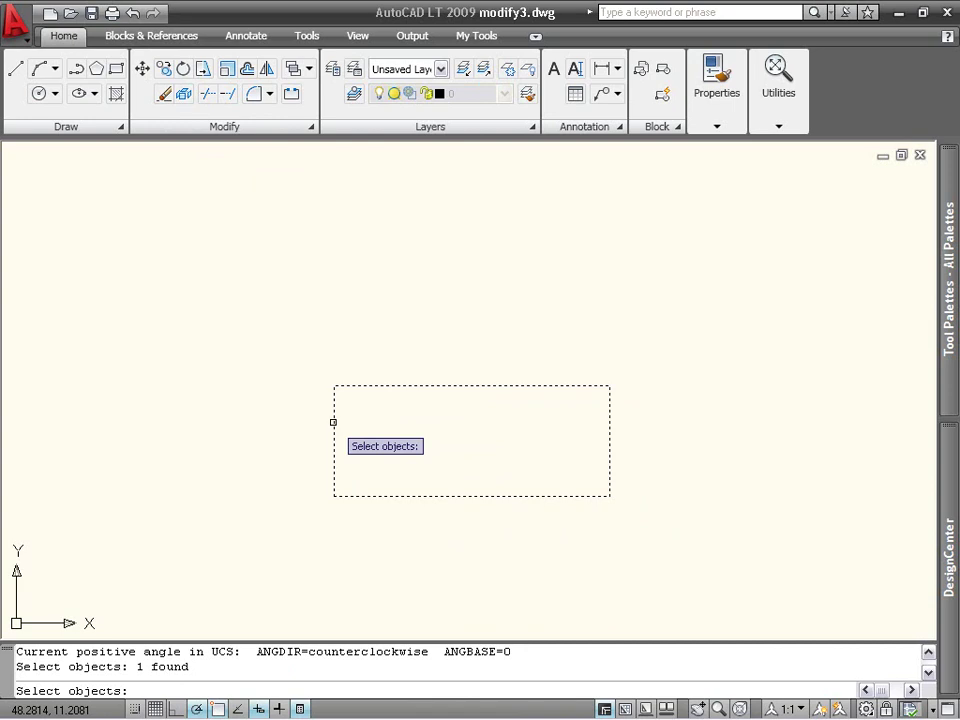
{"action": "key", "text": "Return"}
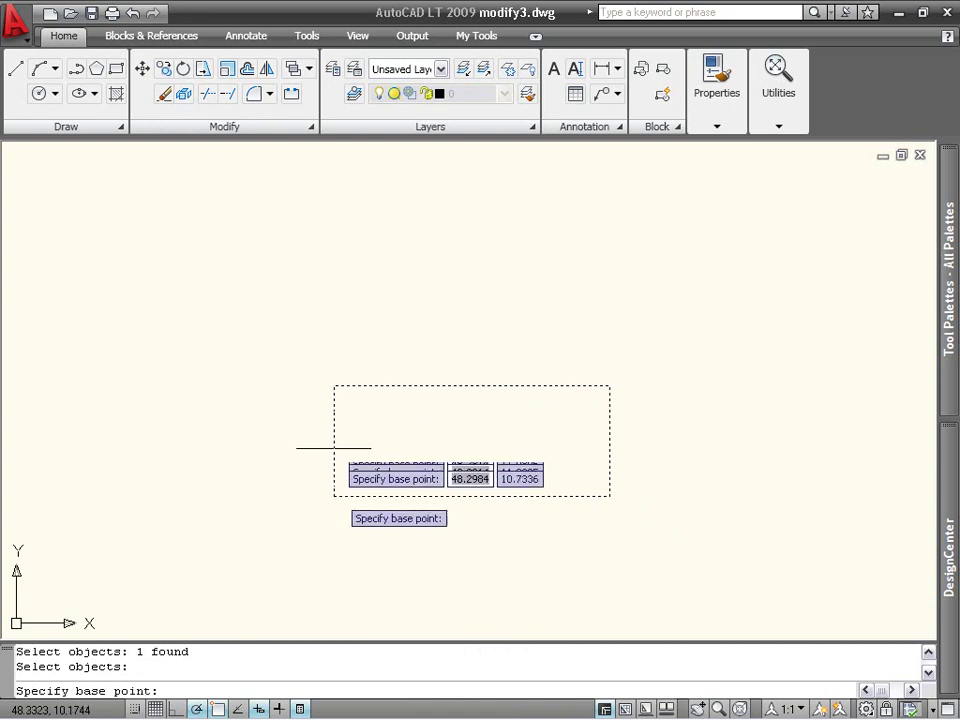
{"action": "left_click", "coordinate": [333, 496]}
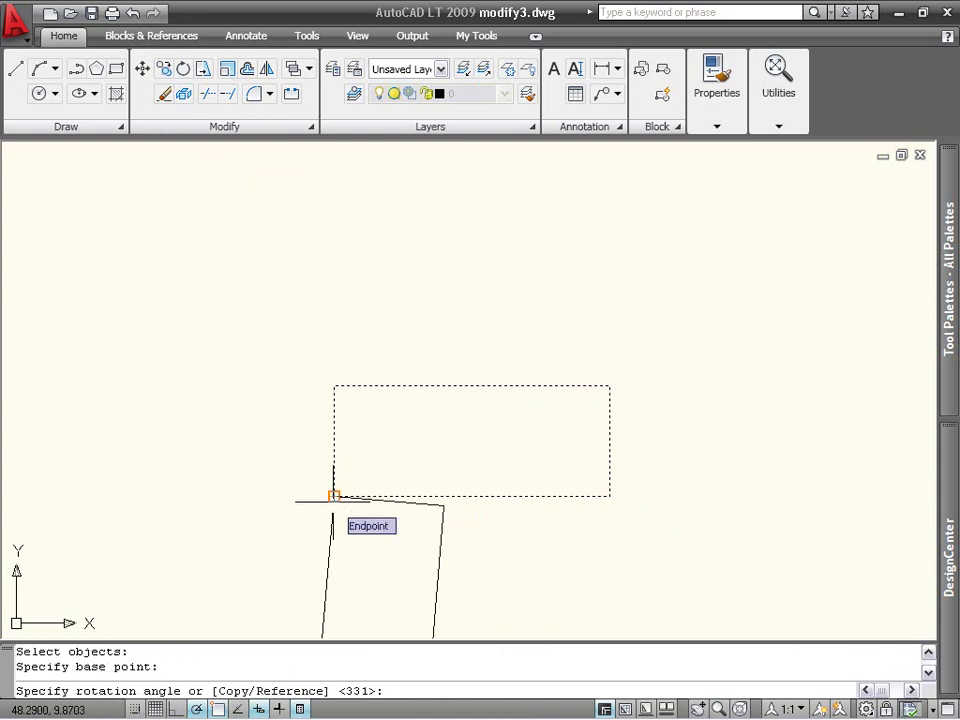
{"action": "key", "text": "Down"}
{"action": "left_click", "coordinate": [363, 564]}
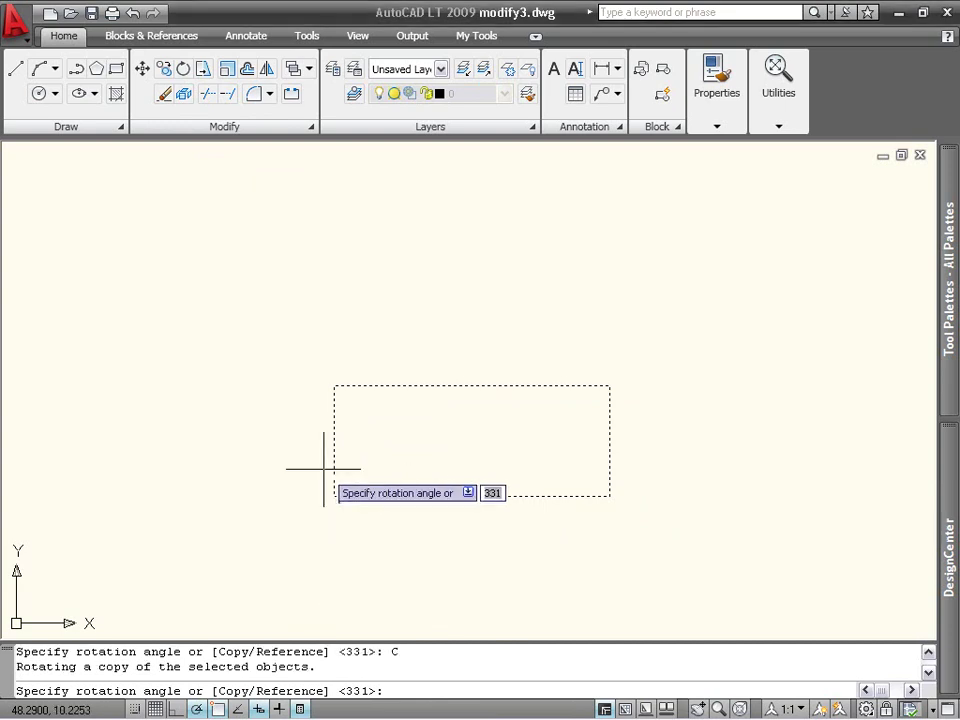
{"action": "left_click", "coordinate": [334, 421]}
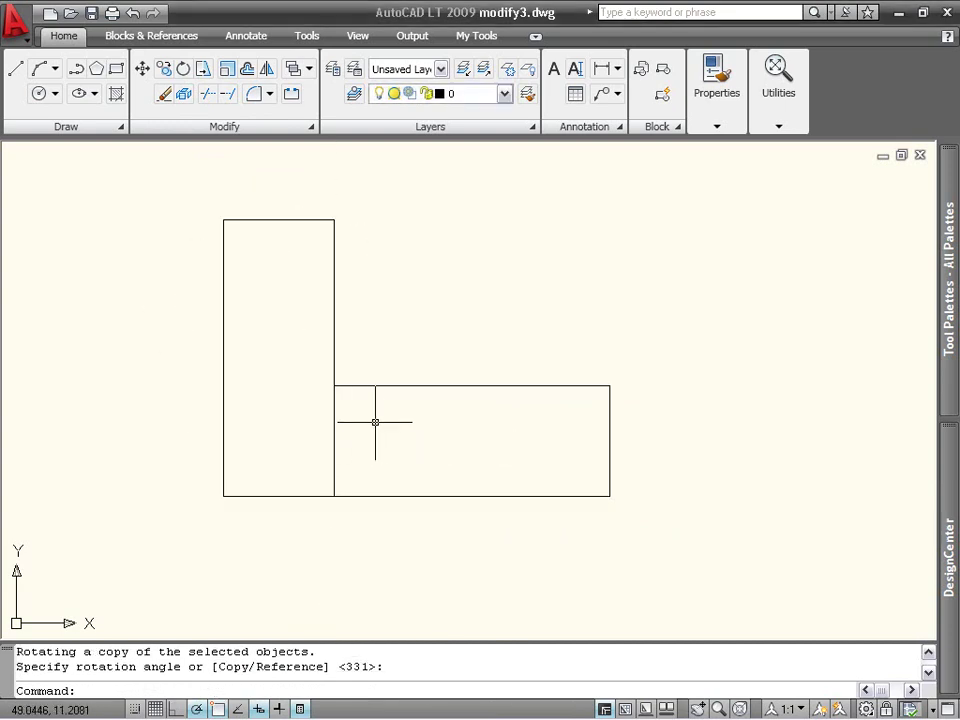